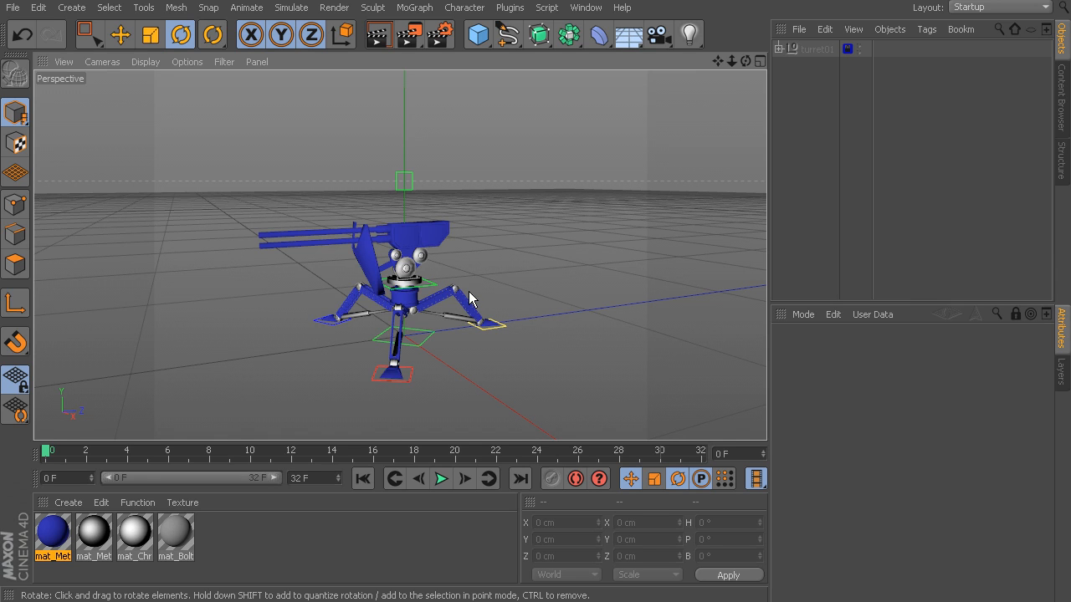
Scrub through the turret's jump animation, return to frame 0 and select the turret's global control spline at its base
{"action": "left_click_drag", "start_coordinate": [46, 456], "coordinate": [640, 477]}
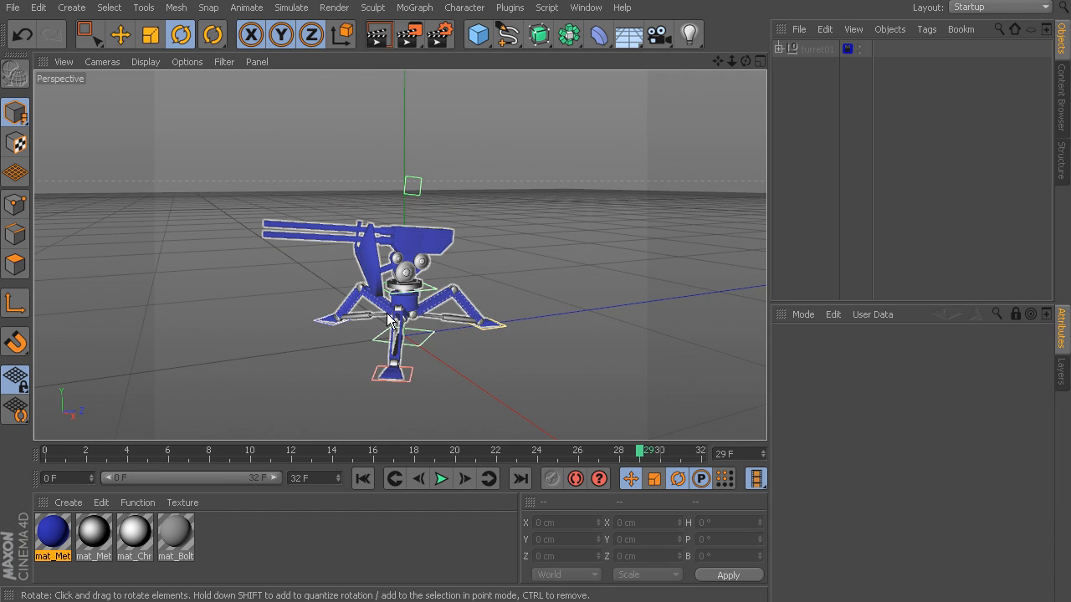
{"action": "left_click_drag", "start_coordinate": [633, 452], "coordinate": [50, 454]}
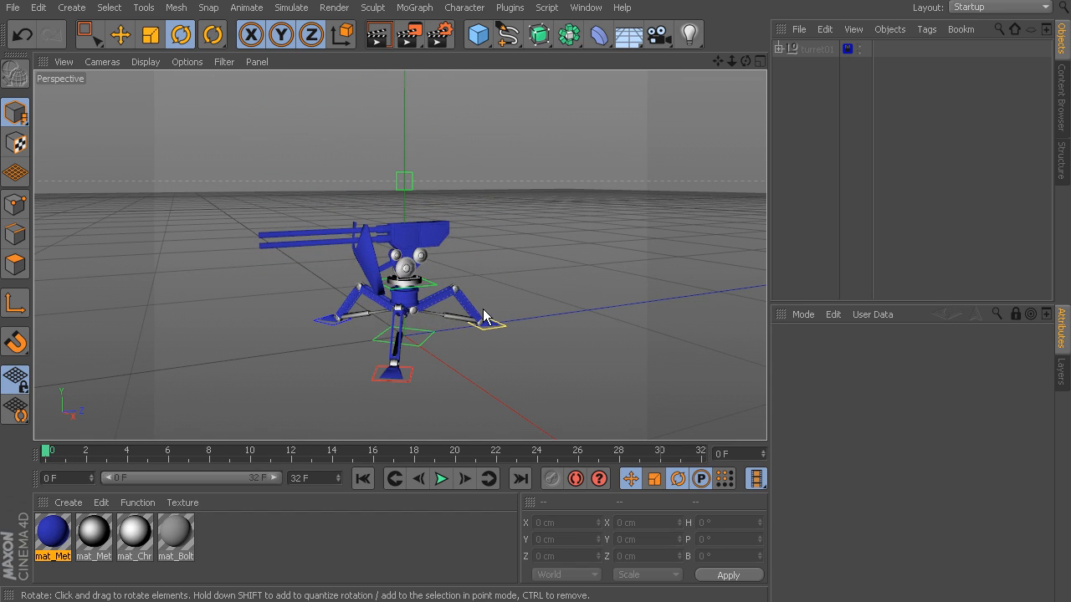
{"action": "left_click", "coordinate": [429, 338]}
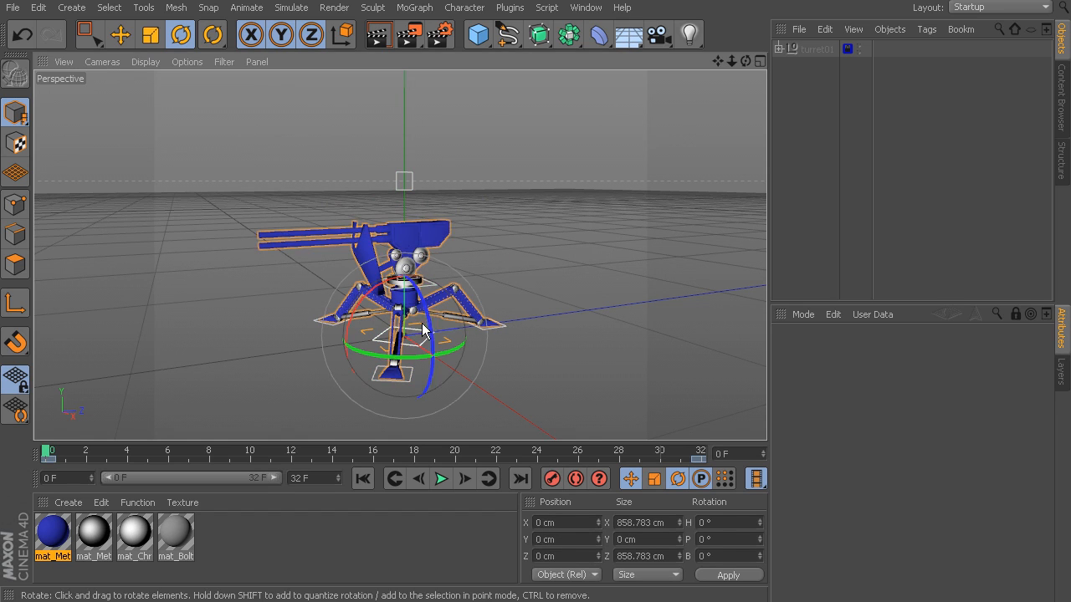
Find the take-off pose at frame 13 and copy the global control's frame 0 key to that frame
{"action": "left_click_drag", "start_coordinate": [58, 452], "coordinate": [332, 458]}
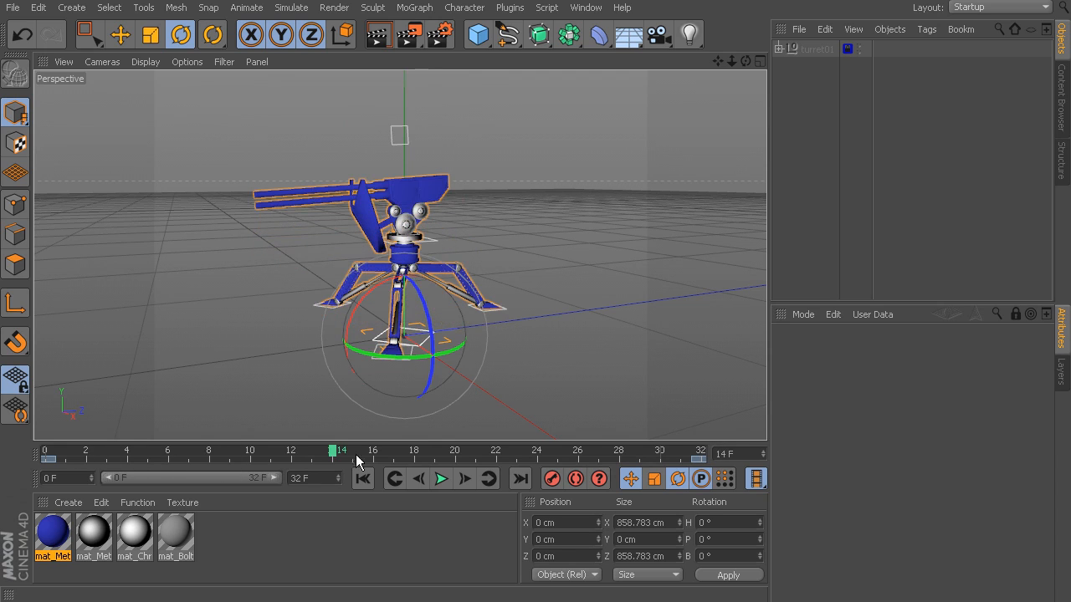
{"action": "left_click_drag", "start_coordinate": [476, 303], "coordinate": [411, 282], "text": "alt"}
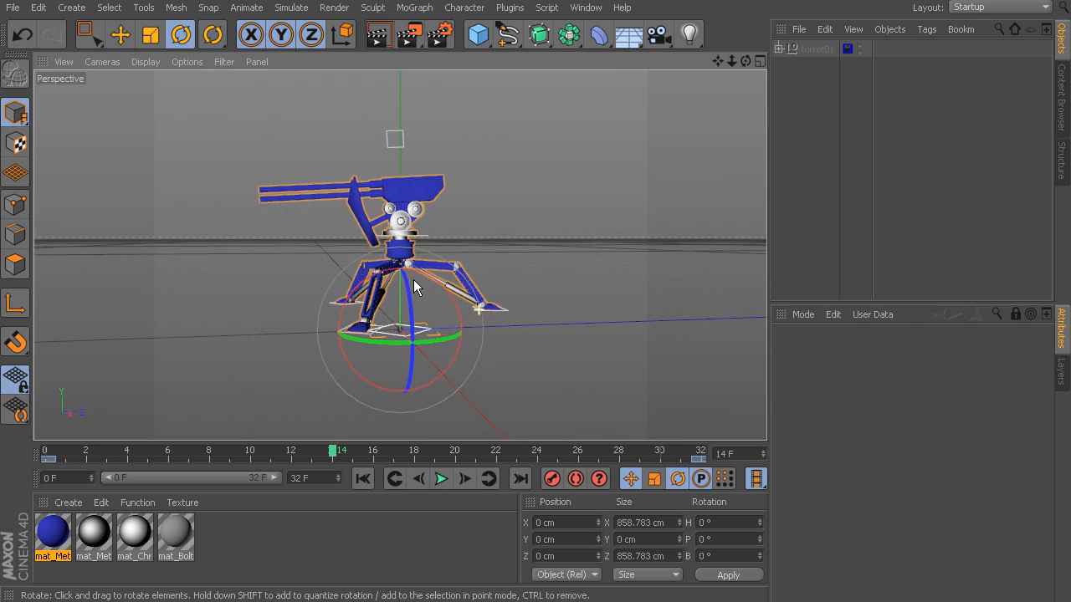
{"action": "left_click", "coordinate": [320, 455]}
{"action": "left_click_drag", "start_coordinate": [319, 456], "coordinate": [311, 456]}
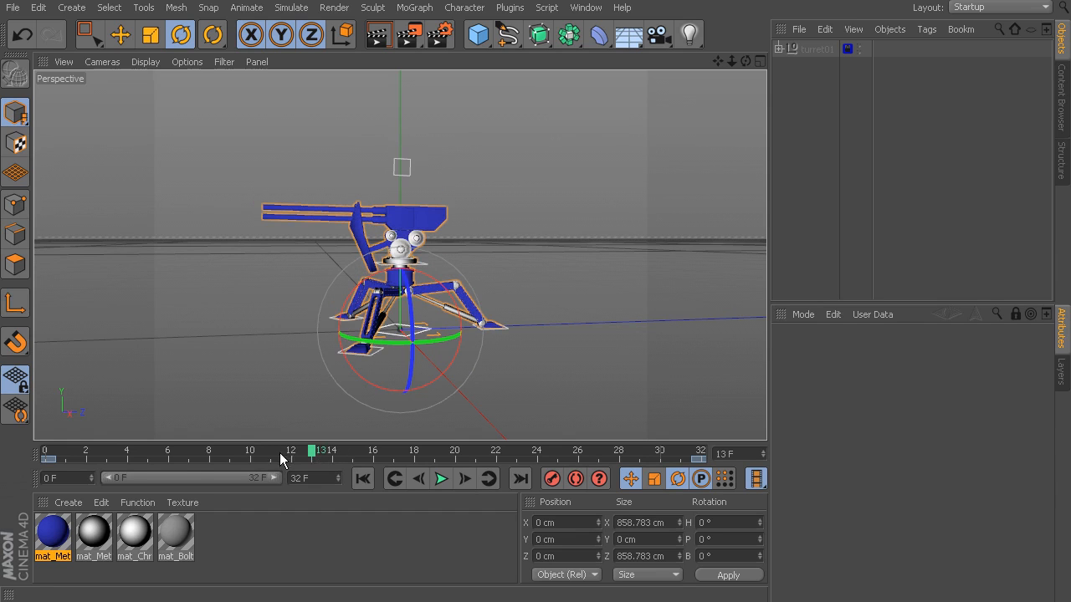
{"action": "left_click", "coordinate": [48, 458]}
{"action": "left_click", "coordinate": [48, 459]}
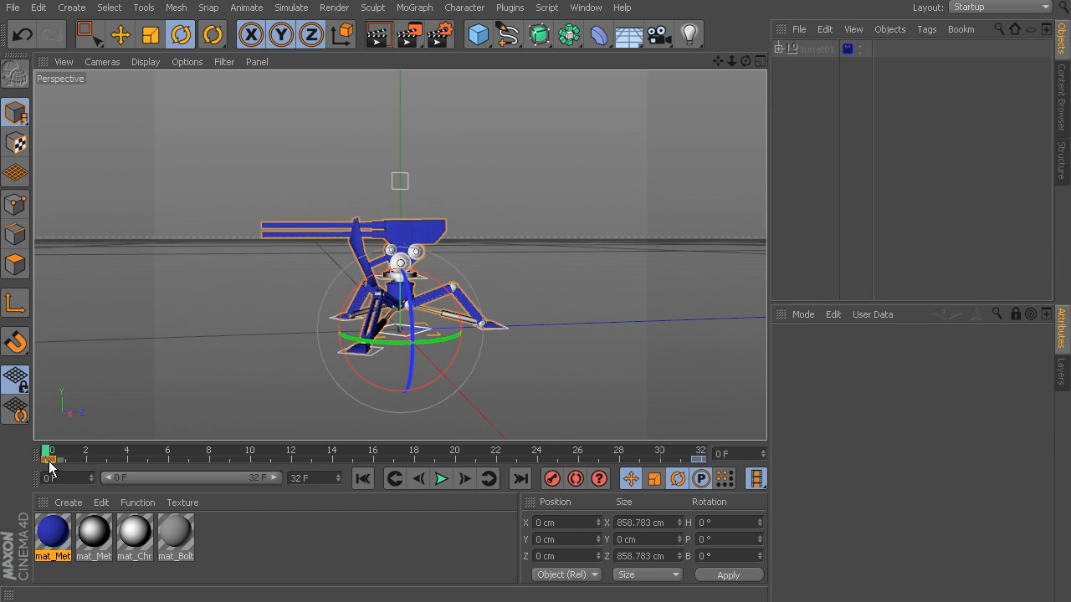
{"action": "left_click_drag", "start_coordinate": [49, 460], "coordinate": [194, 473]}
{"action": "left_click_drag", "start_coordinate": [281, 454], "coordinate": [311, 453]}
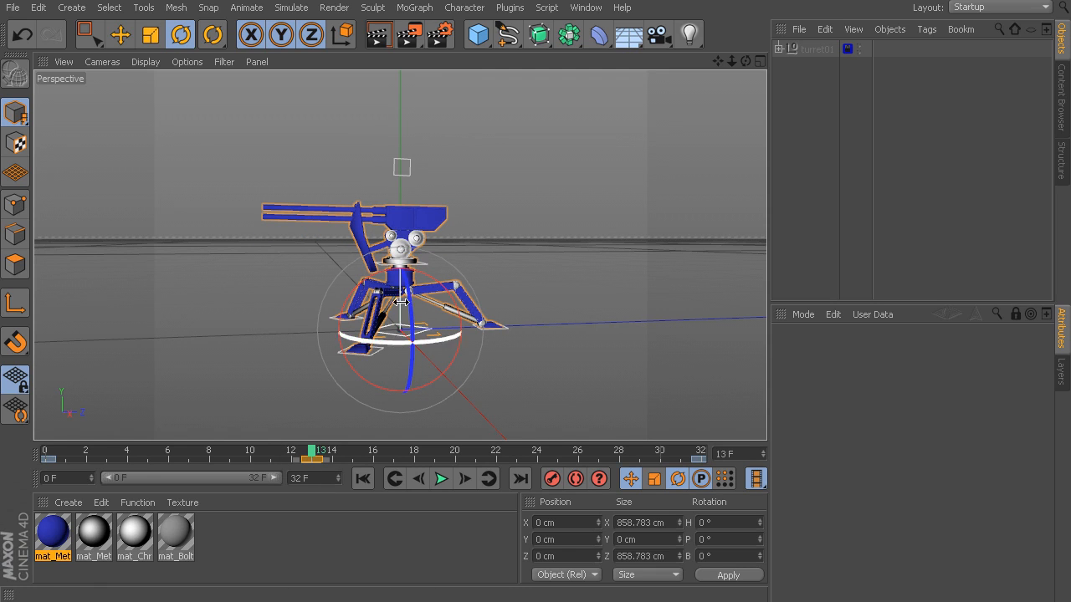
Go to frame 27 and enable autokeying with rotation and parameter recording turned off
{"action": "left_click_drag", "start_coordinate": [318, 456], "coordinate": [591, 465]}
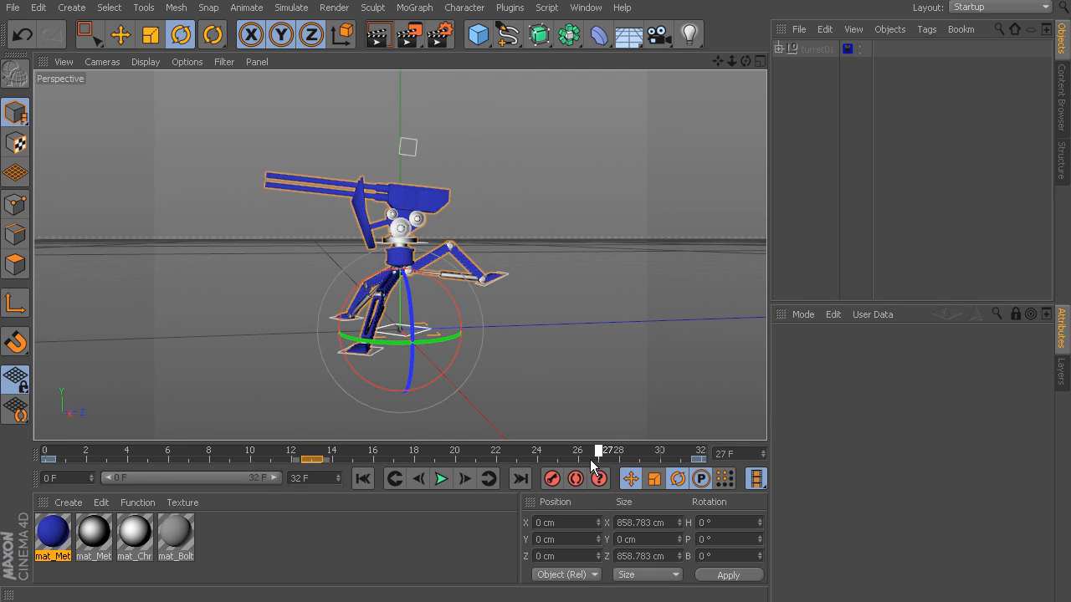
{"action": "left_click_drag", "start_coordinate": [500, 377], "coordinate": [480, 335], "text": "alt"}
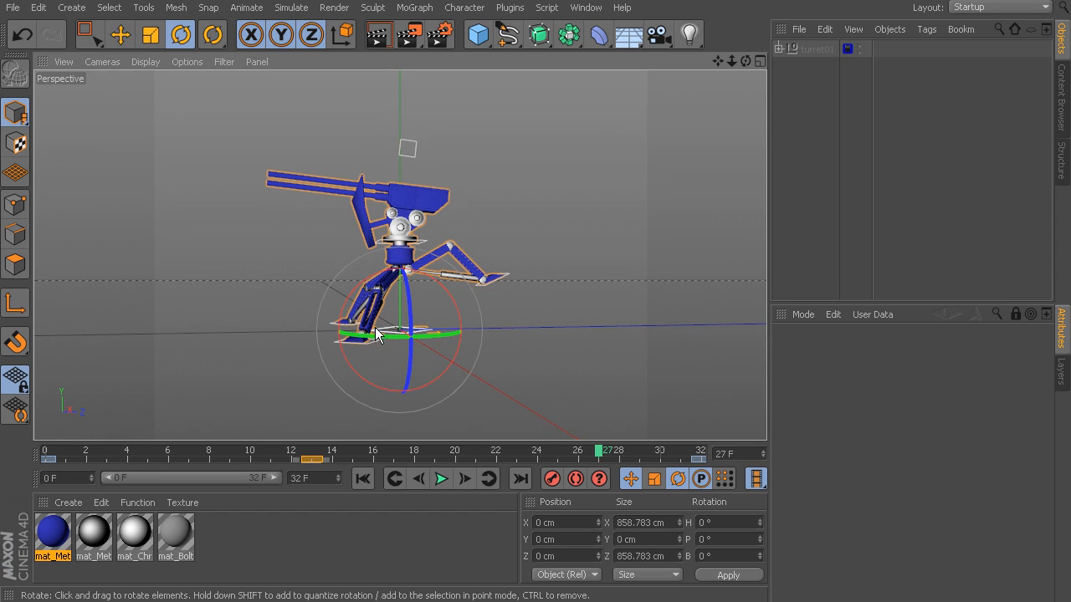
{"action": "mouse_move", "coordinate": [599, 465]}
{"action": "left_mouse_down"}
{"action": "mouse_move", "coordinate": [579, 462]}
{"action": "mouse_move", "coordinate": [609, 467]}
{"action": "mouse_move", "coordinate": [579, 463]}
{"action": "mouse_move", "coordinate": [608, 458]}
{"action": "mouse_move", "coordinate": [597, 458]}
{"action": "left_mouse_up"}
{"action": "left_click", "coordinate": [575, 479]}
{"action": "left_click", "coordinate": [675, 478]}
{"action": "left_click", "coordinate": [697, 479]}
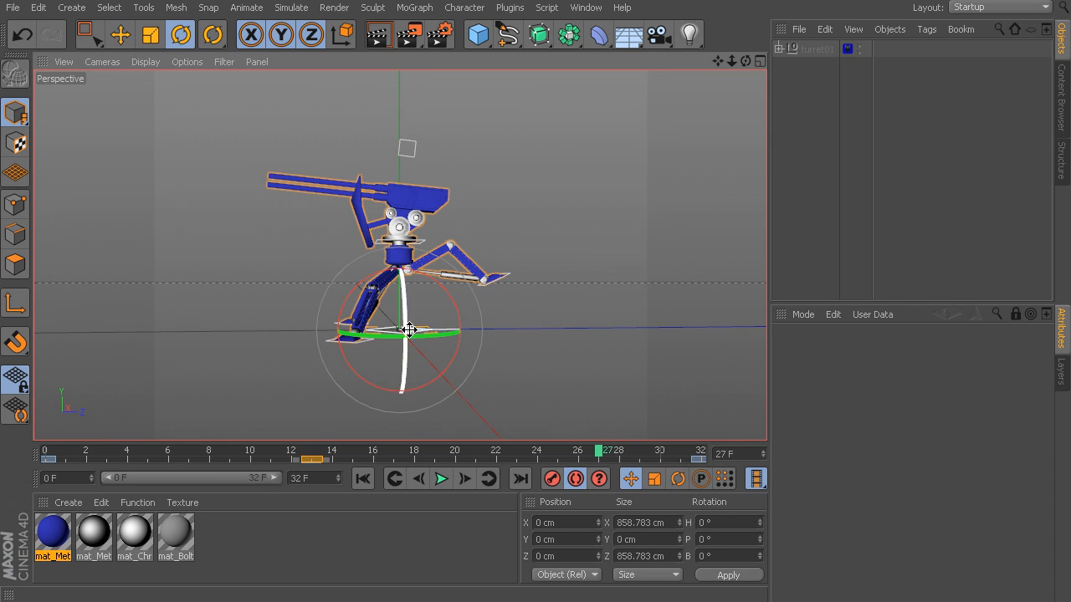
Show the anim_global01 spline's coordinates and lock the attribute display to it
{"action": "mouse_move", "coordinate": [406, 335]}
{"action": "left_mouse_down", "text": "alt"}
{"action": "mouse_move", "coordinate": [385, 312]}
{"action": "mouse_move", "coordinate": [422, 329]}
{"action": "left_mouse_up", "text": "alt"}
{"action": "left_click", "coordinate": [1016, 314]}
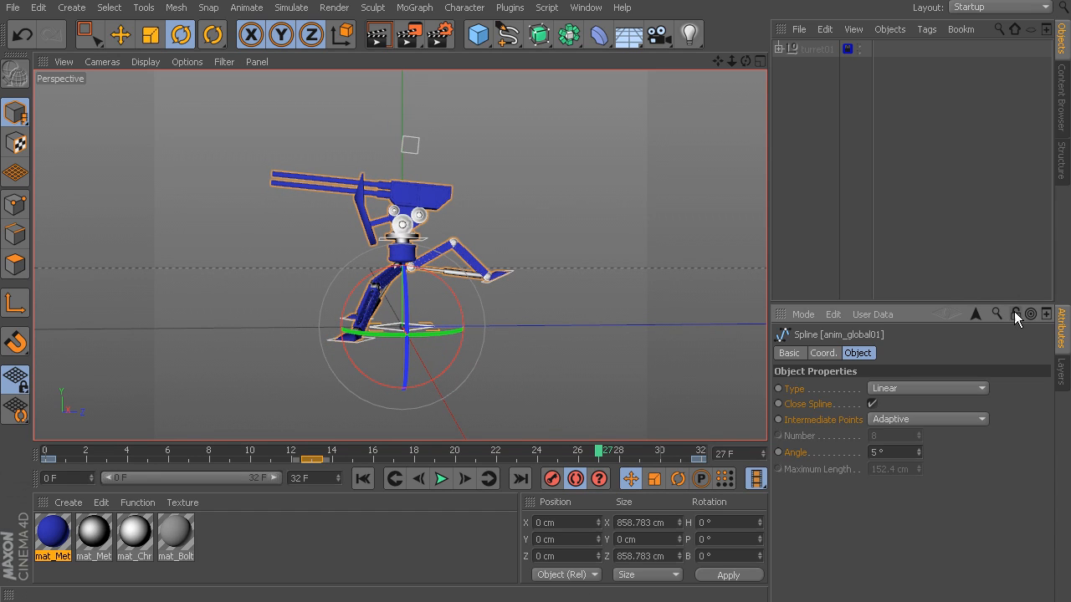
{"action": "left_click", "coordinate": [822, 354]}
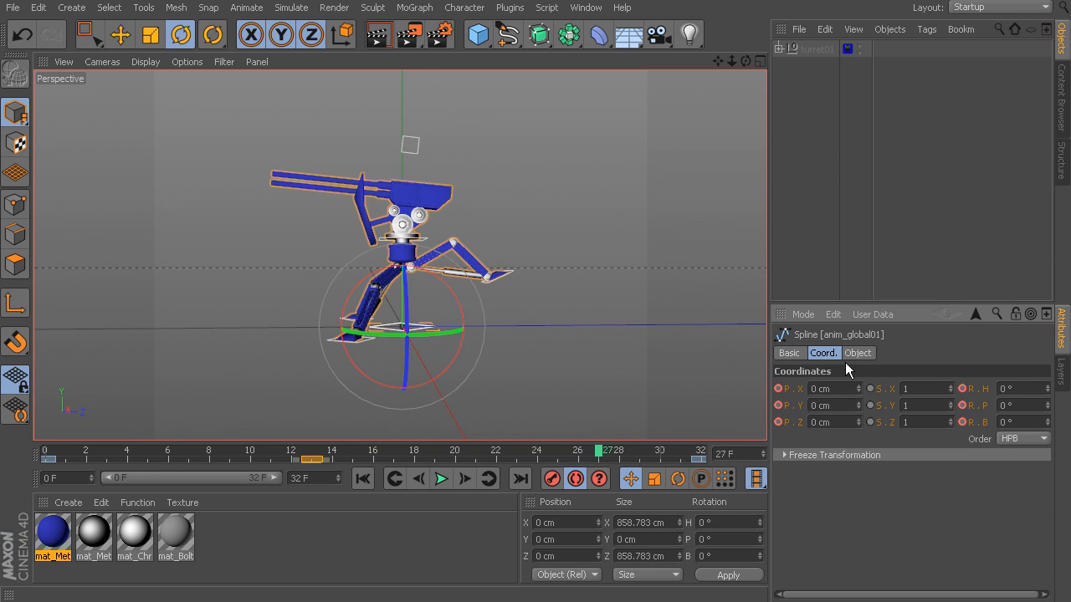
{"action": "left_click", "coordinate": [1016, 315]}
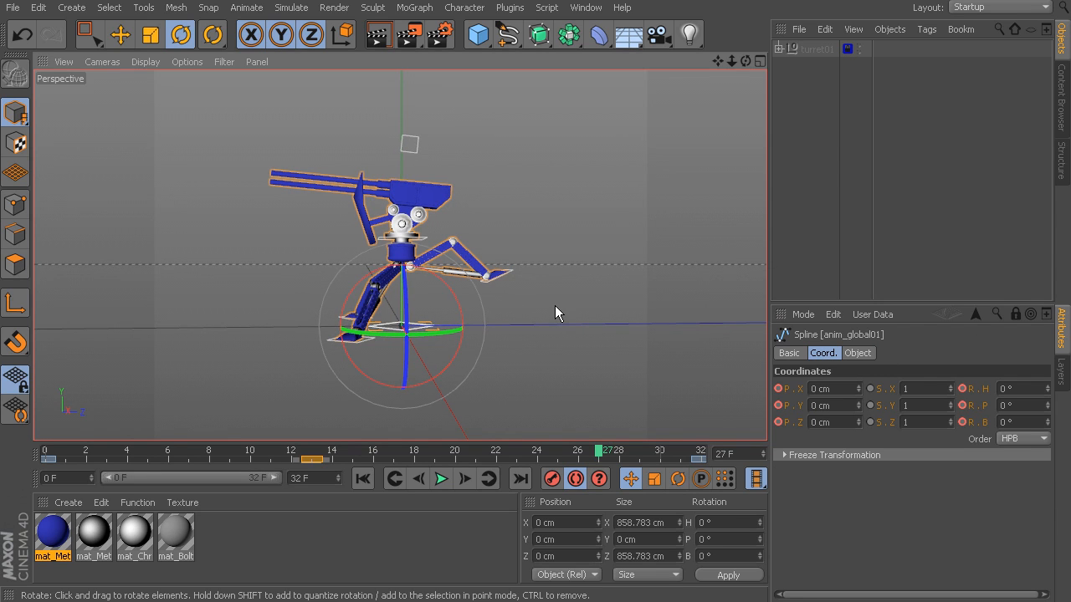
Move the global control along the negative Z axis to about -5842 cm at frame 27
{"action": "key", "text": "e"}
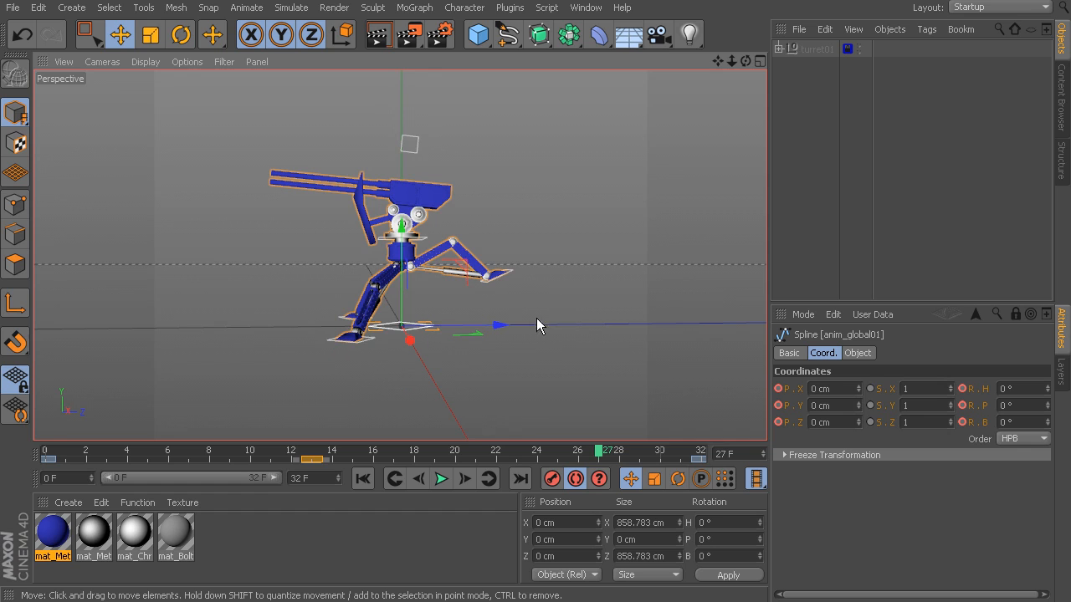
{"action": "scroll", "coordinate": [382, 291], "scroll_direction": "down", "scroll_amount": 5}
{"action": "left_click_drag", "start_coordinate": [584, 333], "coordinate": [354, 338]}
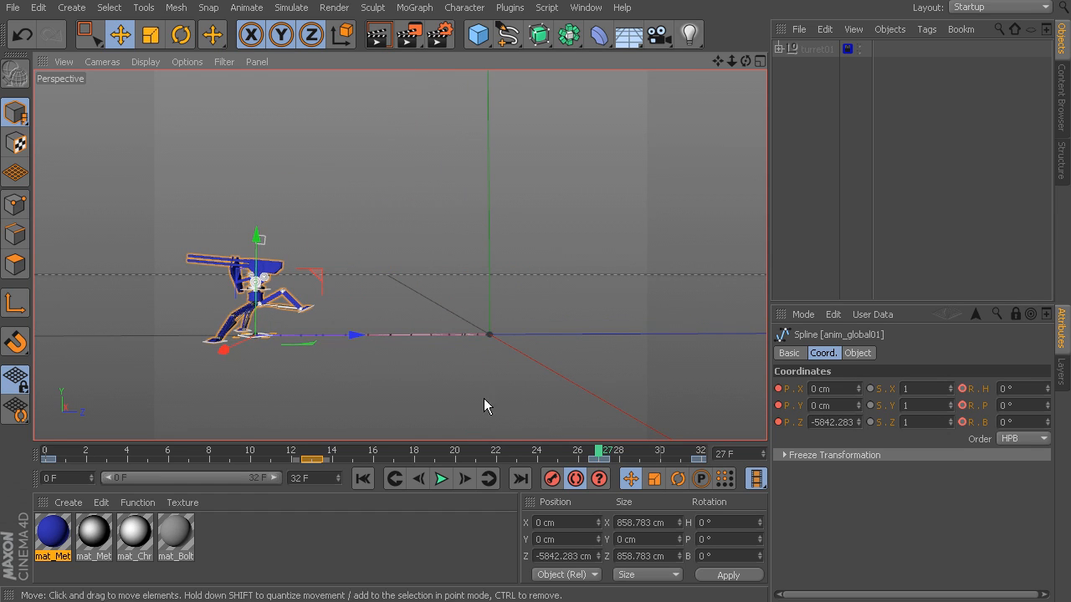
Copy the global control's frame 27 key to frame 32 and return to frame 0
{"action": "left_click_drag", "start_coordinate": [599, 450], "coordinate": [701, 454]}
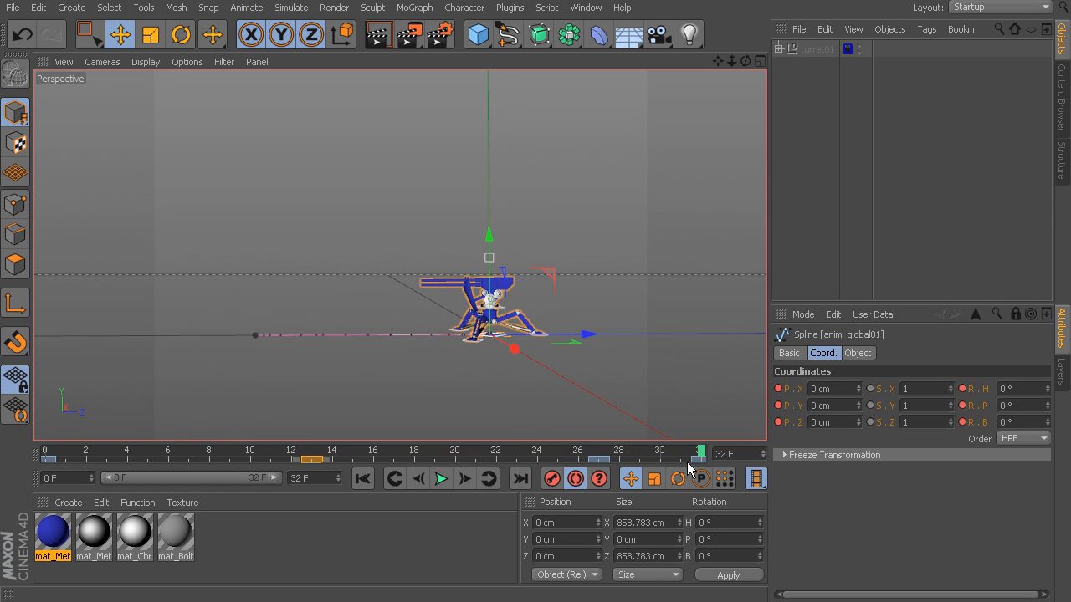
{"action": "left_click", "coordinate": [602, 460]}
{"action": "left_click_drag", "start_coordinate": [599, 462], "coordinate": [43, 428], "text": "ctrl"}
{"action": "left_click_drag", "start_coordinate": [342, 248], "coordinate": [418, 337], "text": "alt"}
{"action": "right_click_drag", "start_coordinate": [415, 337], "coordinate": [565, 354], "text": "alt"}
{"action": "middle_click_drag", "start_coordinate": [566, 355], "coordinate": [523, 397], "text": "alt"}
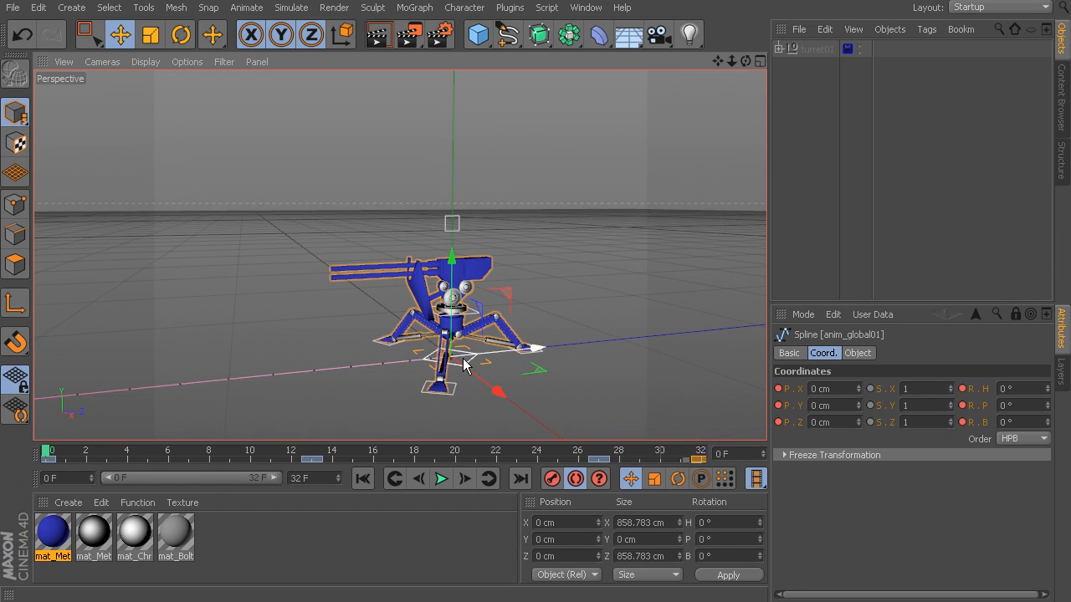
Start adding a motion clip for anim_global01 with the source name ms_turret_jump, including rotation as well as position
{"action": "left_click", "coordinate": [246, 8]}
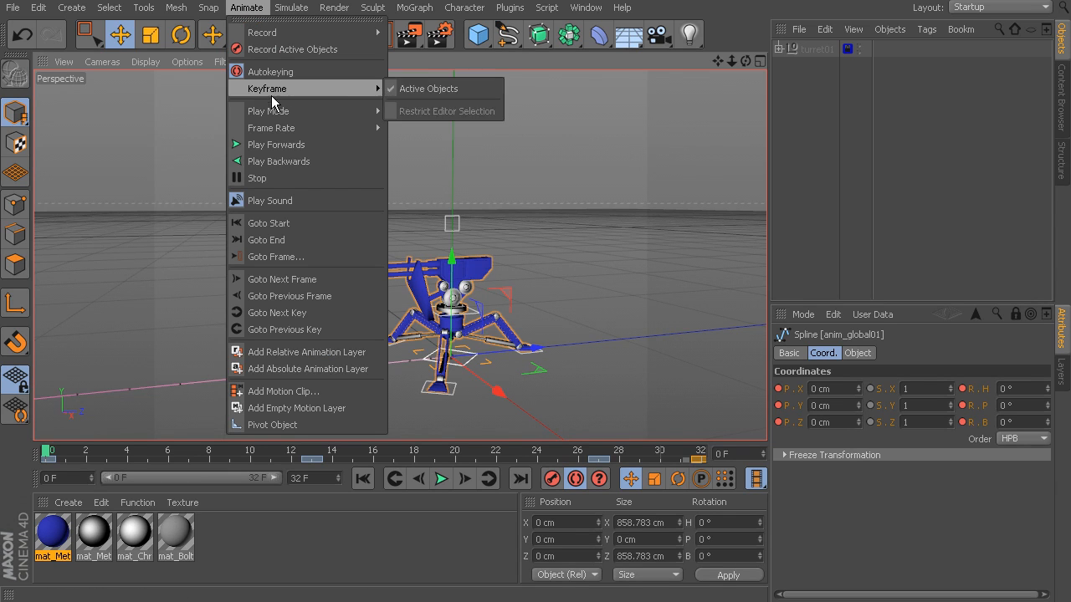
{"action": "left_click", "coordinate": [283, 392]}
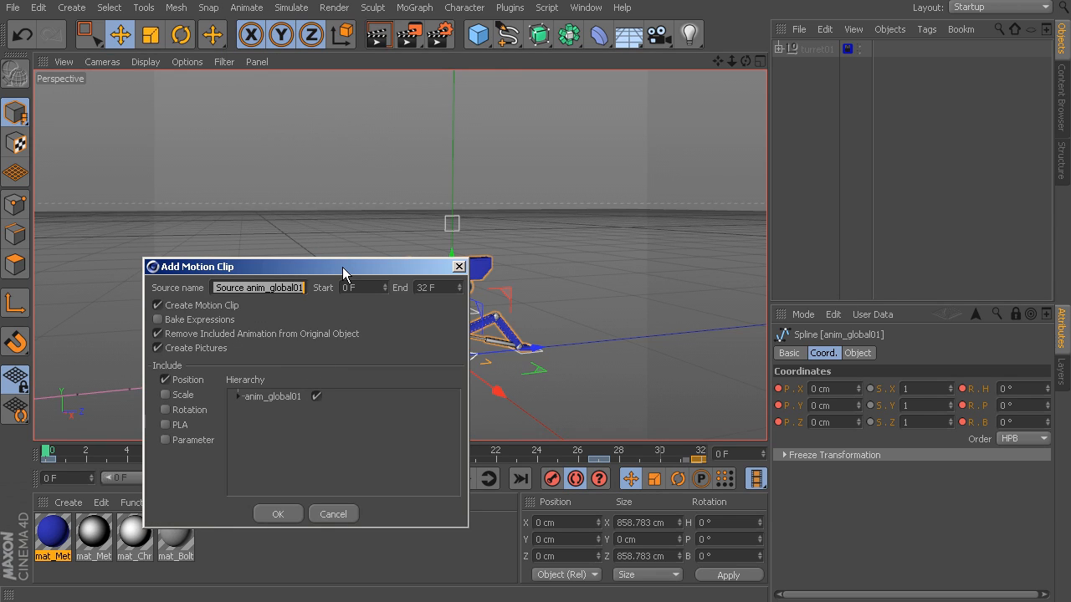
{"action": "left_click_drag", "start_coordinate": [342, 267], "coordinate": [371, 118]}
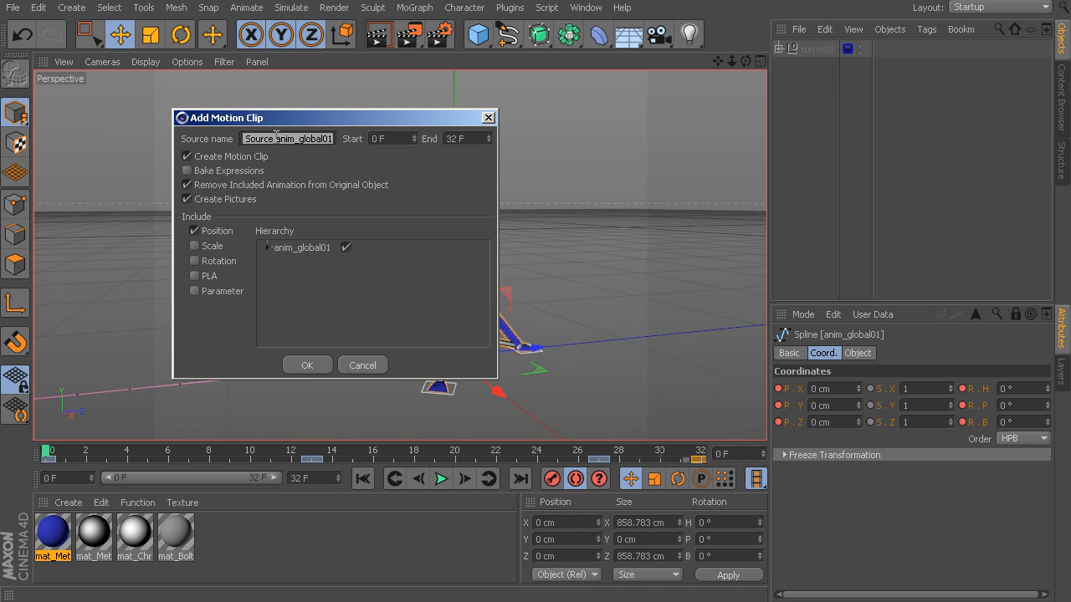
{"action": "type", "text": "ms_turret_jump"}
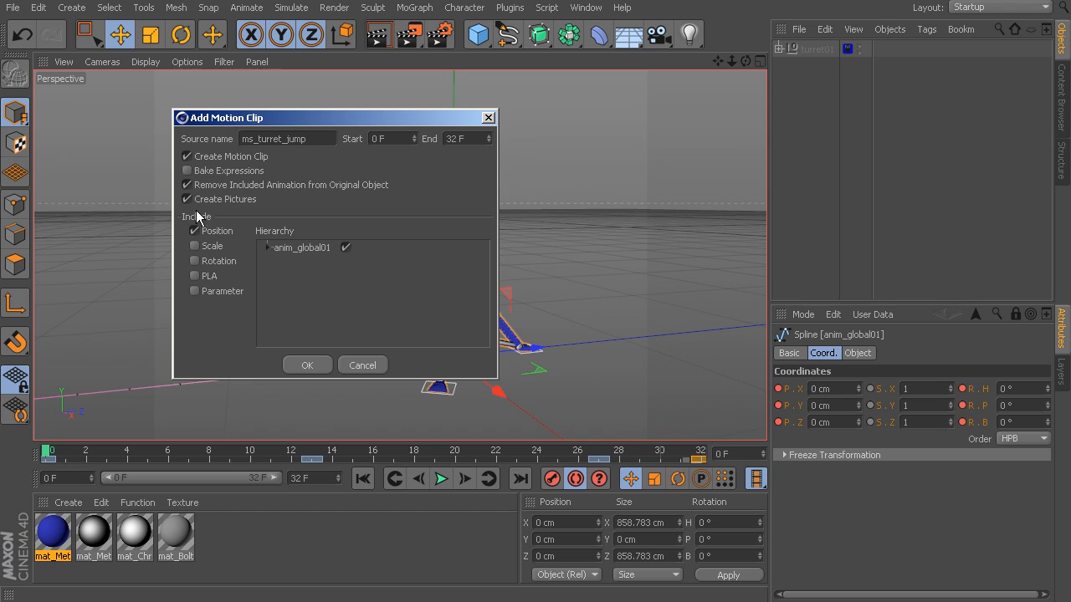
{"action": "left_click", "coordinate": [195, 261]}
Exclude GRP_Turret and the Swivel object under anim_swivel_weapon01 from the motion clip hierarchy
{"action": "left_click", "coordinate": [269, 247]}
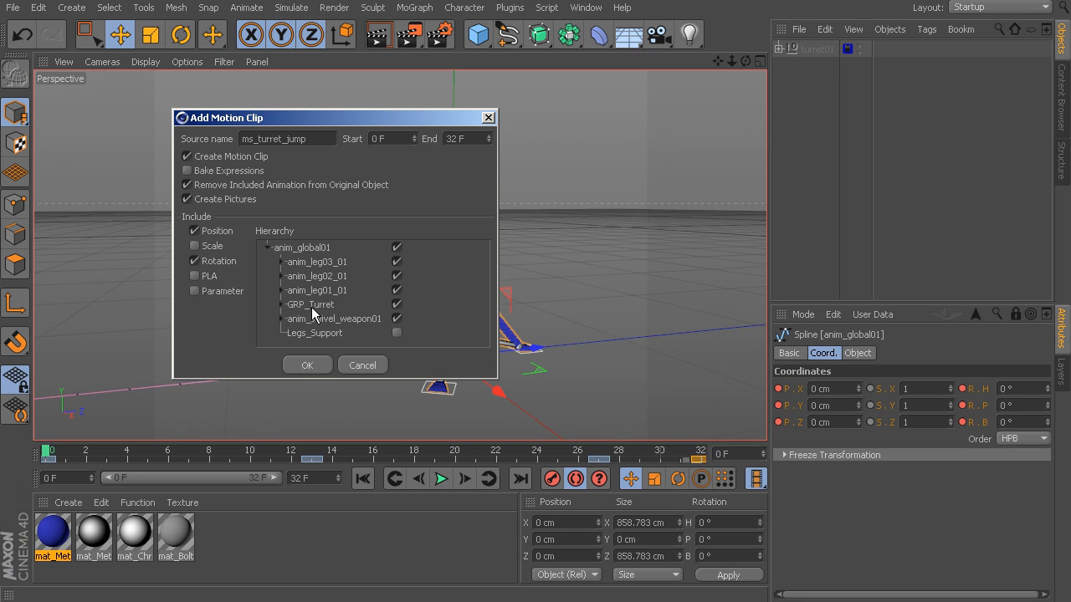
{"action": "left_click", "coordinate": [396, 306]}
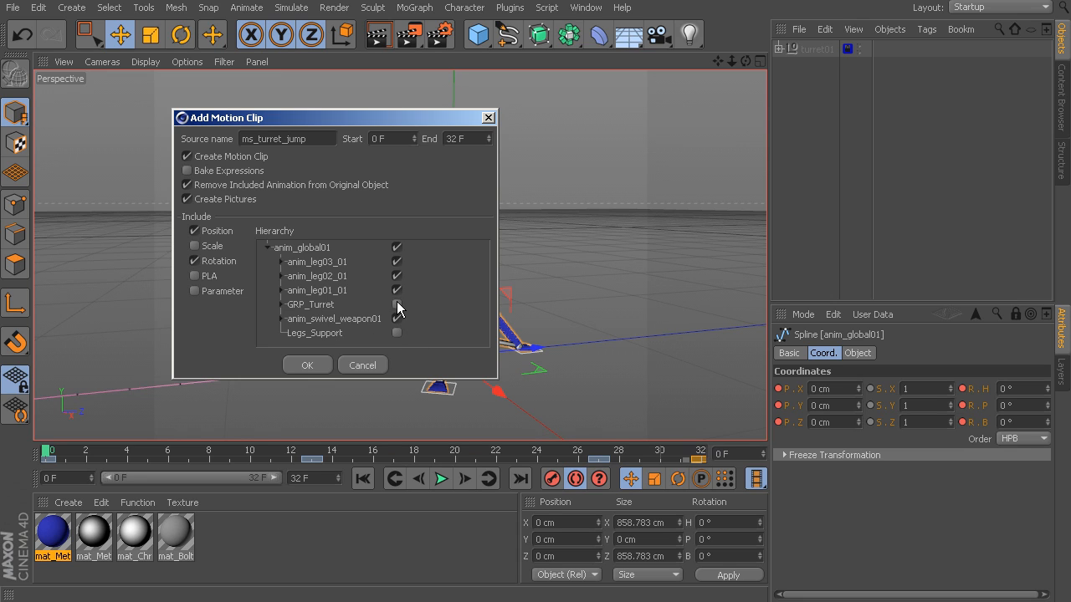
{"action": "left_click", "coordinate": [280, 319]}
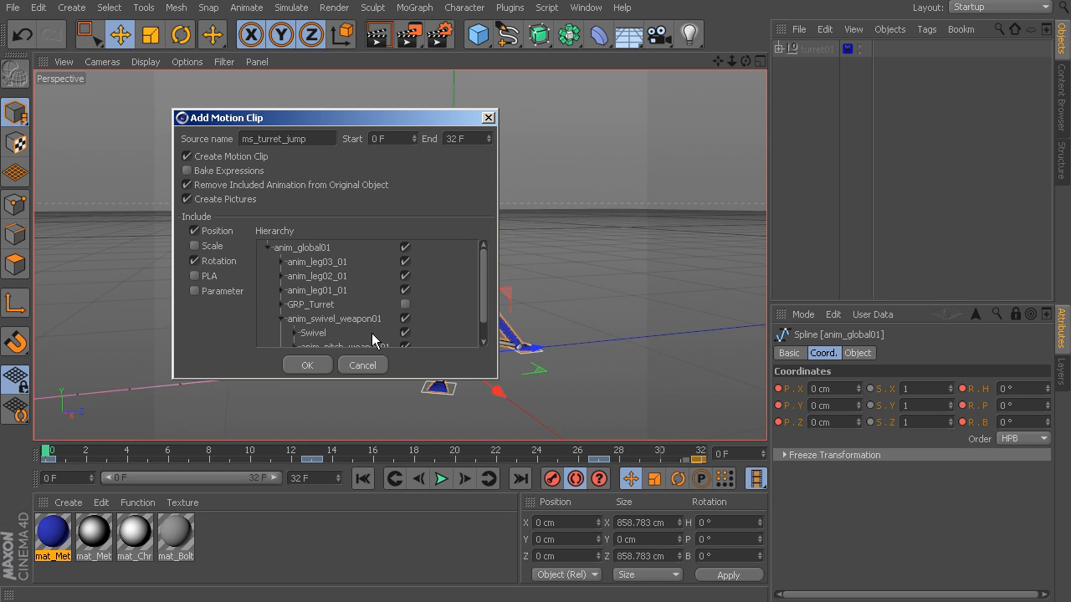
{"action": "left_click", "coordinate": [404, 333]}
{"action": "scroll", "coordinate": [482, 310], "scroll_direction": "down", "scroll_amount": 1}
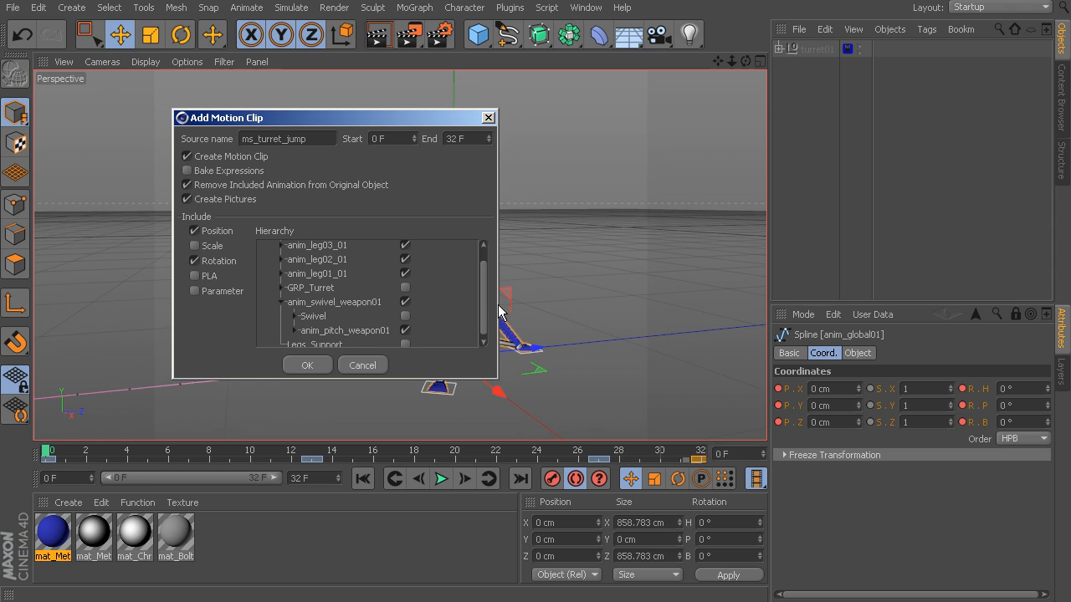
{"action": "scroll", "coordinate": [482, 300], "scroll_direction": "up", "scroll_amount": 1}
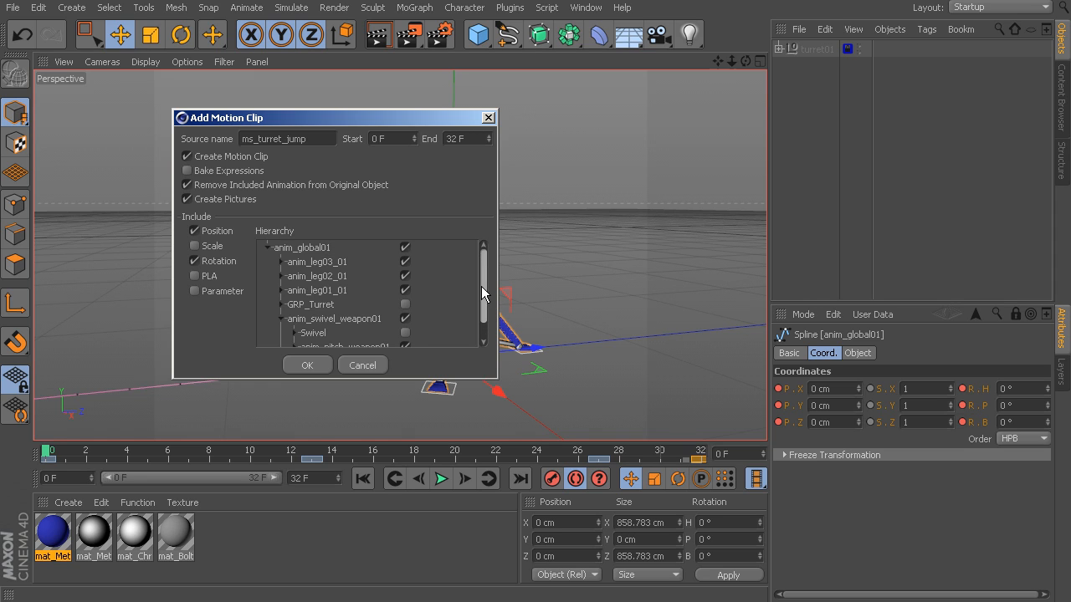
Exclude the goal joints under anim_leg03_01, anim_leg02_01 and anim_leg01_01, and create the motion clip
{"action": "left_click", "coordinate": [282, 262]}
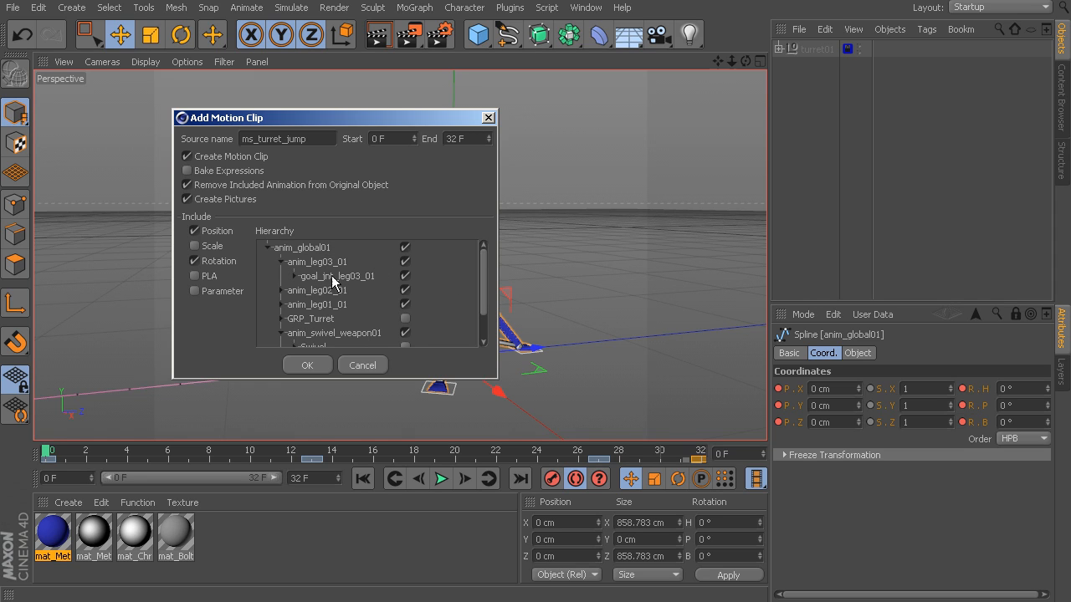
{"action": "left_click", "coordinate": [404, 277]}
{"action": "left_click", "coordinate": [282, 290]}
{"action": "left_click", "coordinate": [405, 305]}
{"action": "left_click_drag", "start_coordinate": [482, 293], "coordinate": [482, 304]}
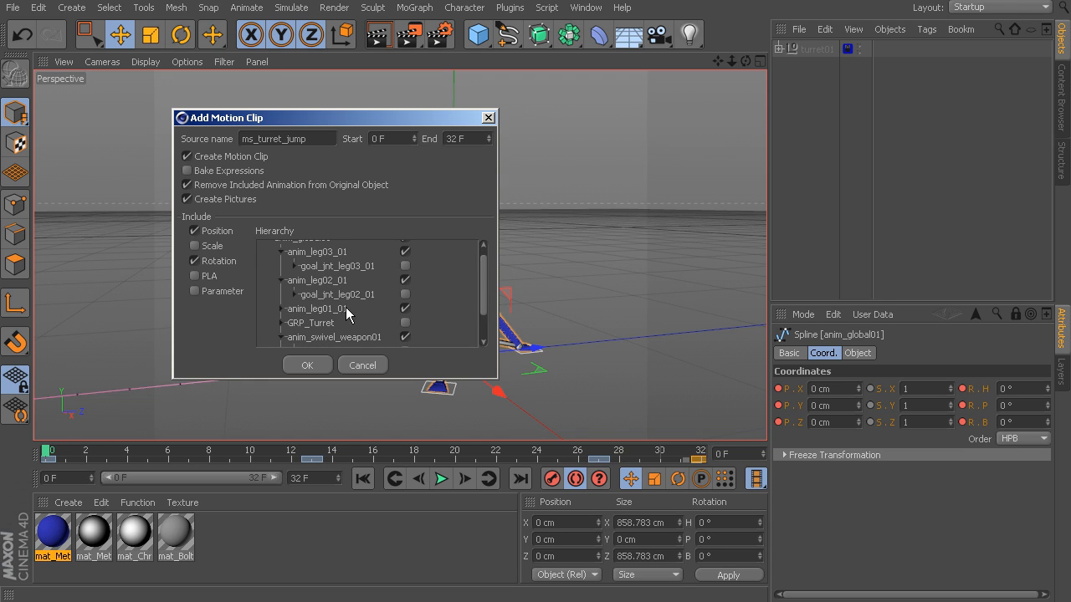
{"action": "left_click", "coordinate": [281, 309]}
{"action": "left_click", "coordinate": [405, 323]}
{"action": "left_click_drag", "start_coordinate": [482, 277], "coordinate": [474, 315]}
{"action": "left_click", "coordinate": [308, 366]}
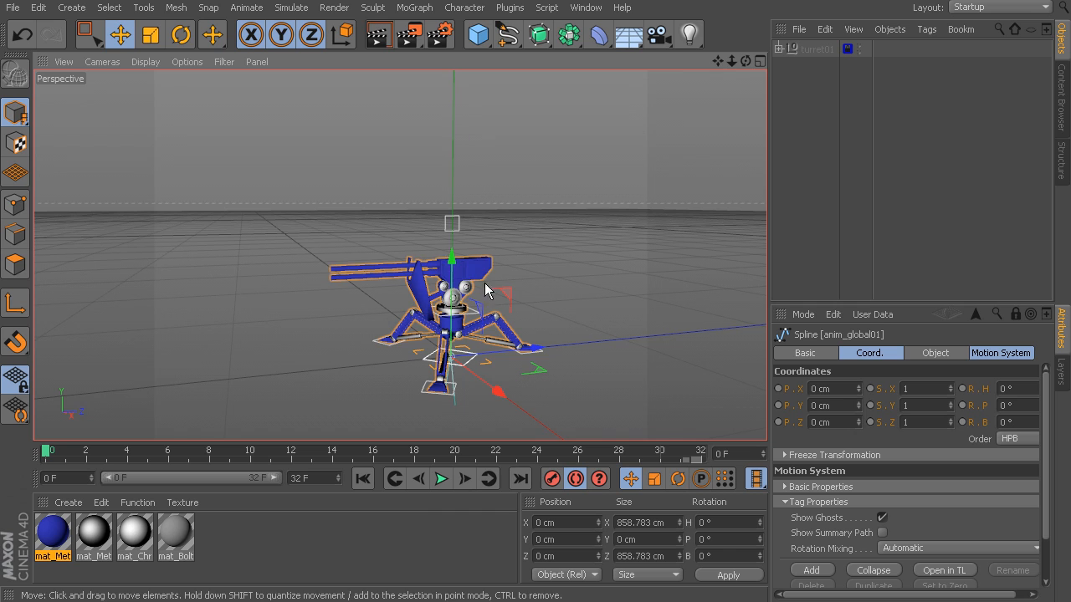
Scrub through the animation to check the turret's jump, ending at frame 0
{"action": "left_click_drag", "start_coordinate": [84, 451], "coordinate": [50, 449]}
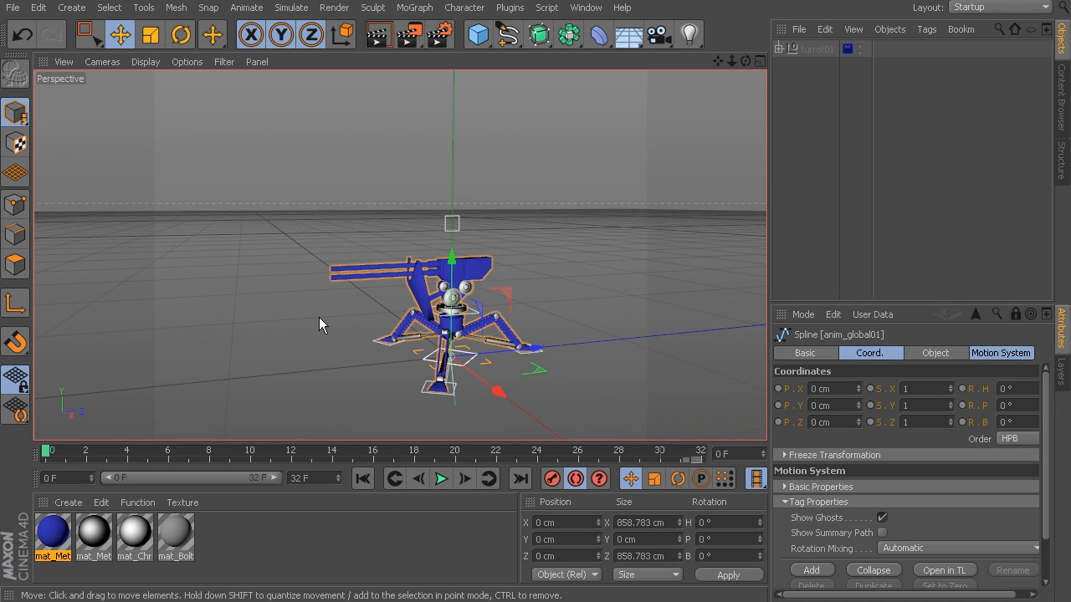
{"action": "left_click_drag", "start_coordinate": [191, 450], "coordinate": [39, 411]}
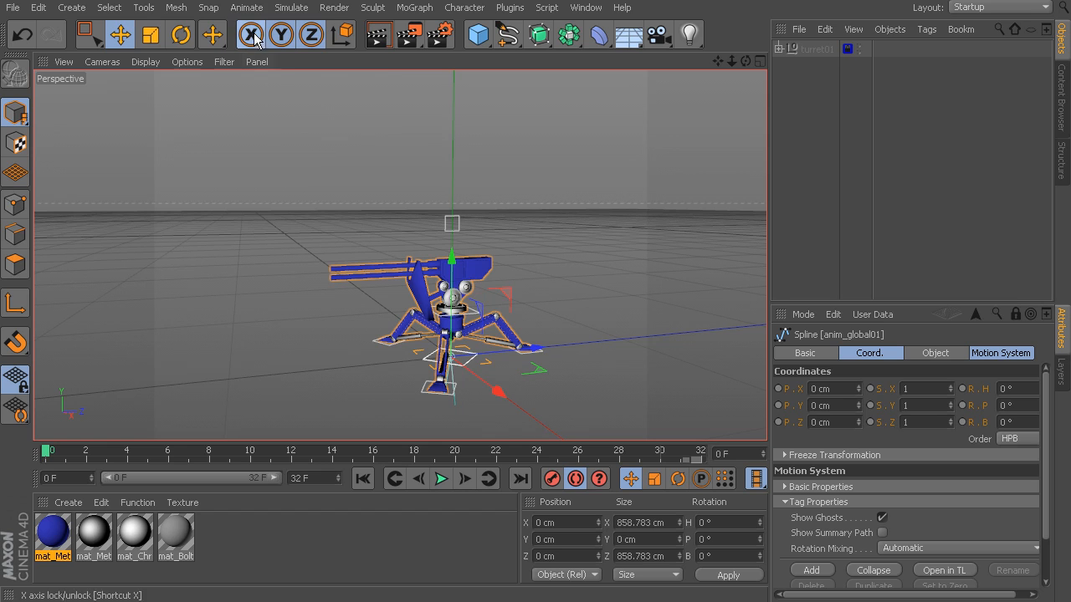
{"action": "left_click", "coordinate": [247, 7]}
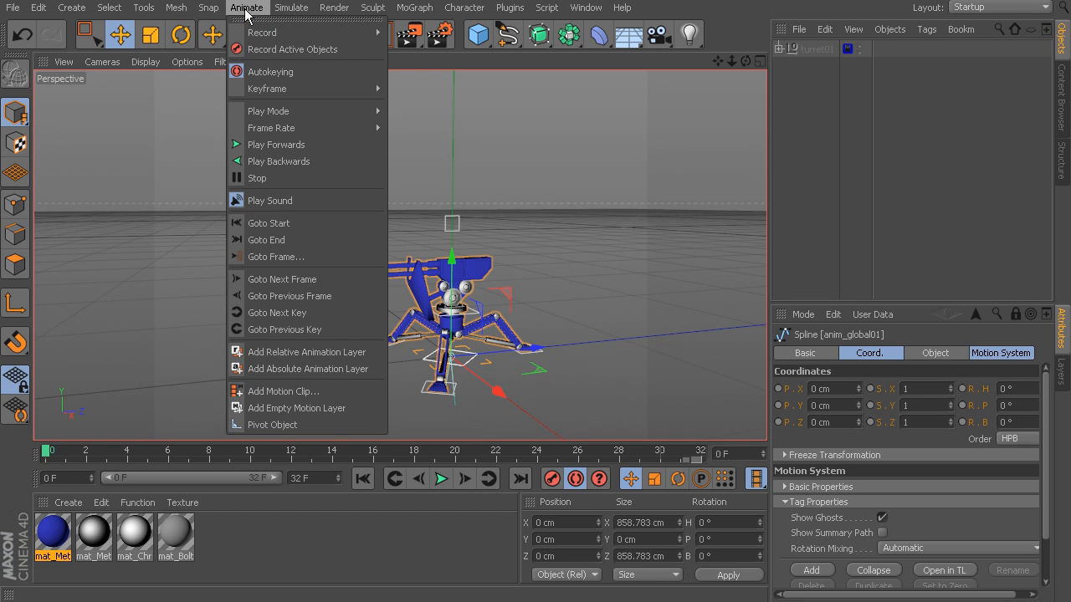
{"action": "left_click", "coordinate": [329, 393]}
{"action": "left_click_drag", "start_coordinate": [357, 266], "coordinate": [376, 182]}
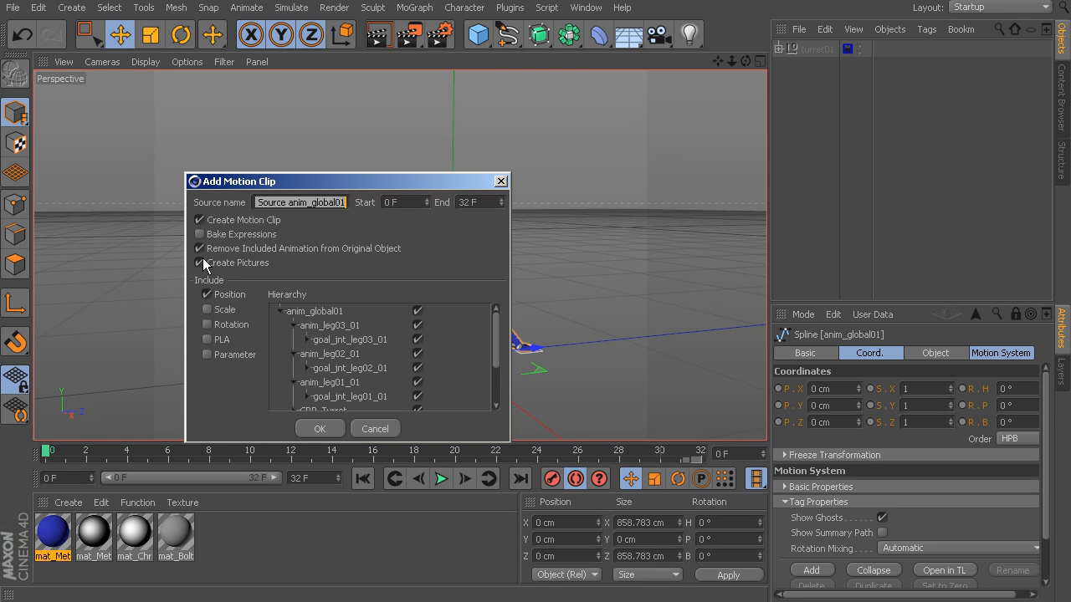
{"action": "left_click_drag", "start_coordinate": [421, 183], "coordinate": [305, 103]}
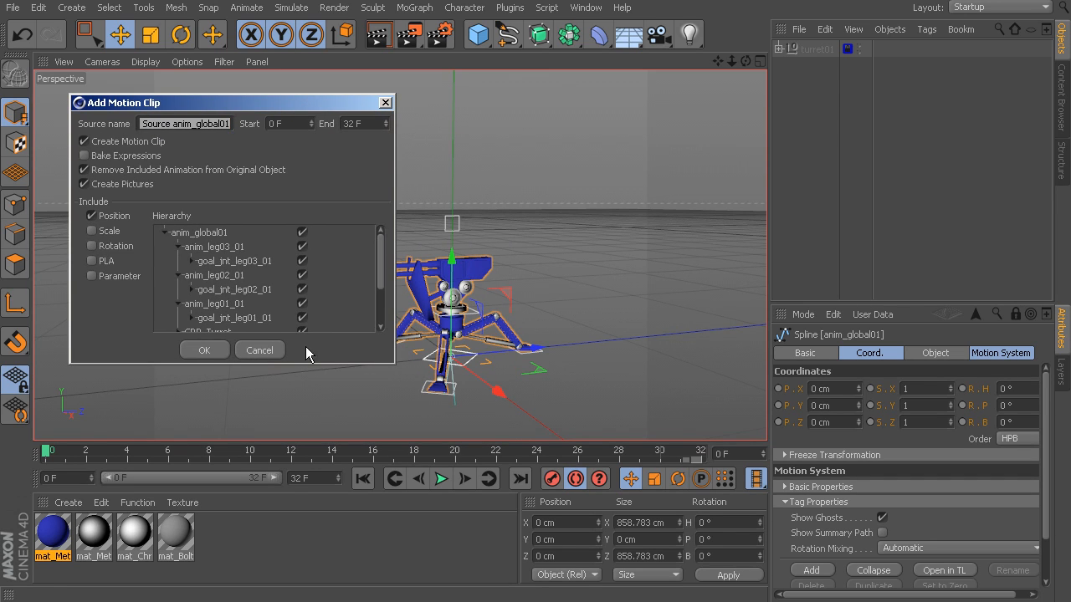
{"action": "left_click", "coordinate": [260, 350]}
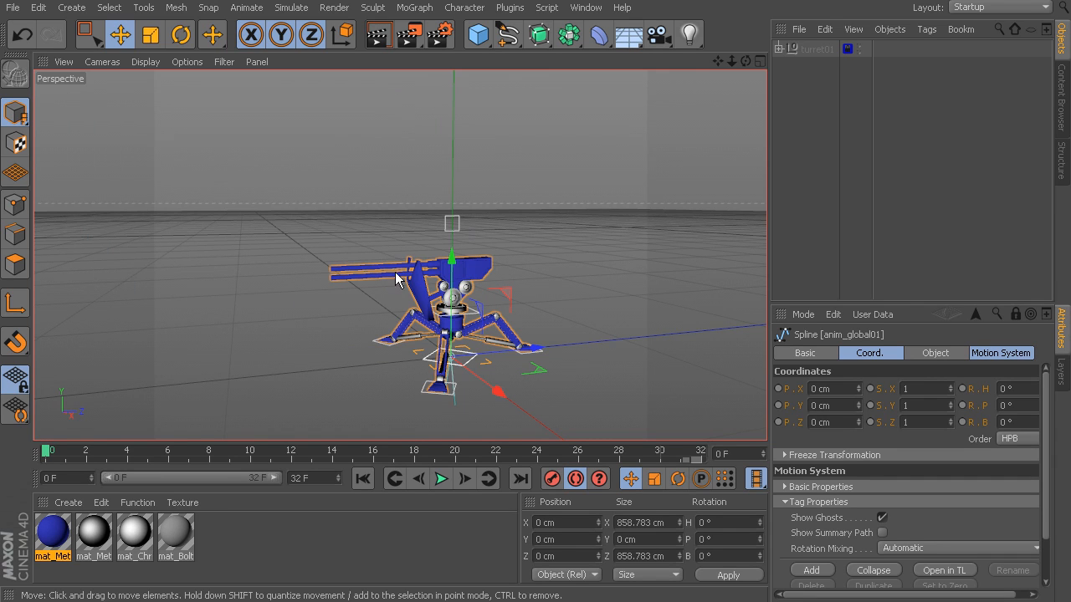
Show the motions of anim_global01 in the Timeline and move its window clear of the turret
{"action": "right_click", "coordinate": [351, 146]}
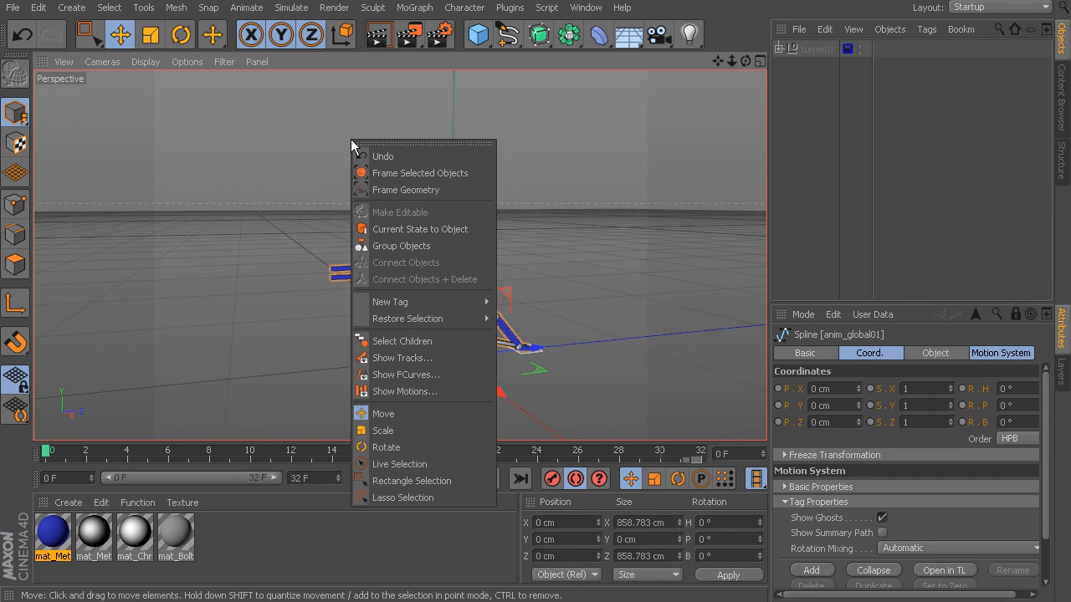
{"action": "left_click", "coordinate": [441, 392]}
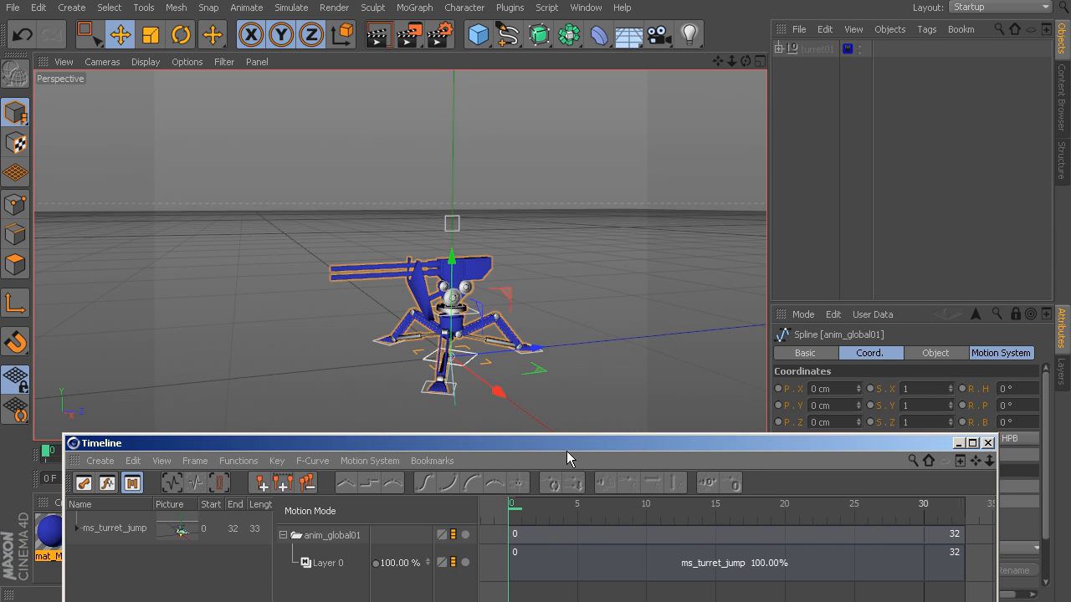
{"action": "left_click_drag", "start_coordinate": [568, 444], "coordinate": [533, 151]}
{"action": "left_click", "coordinate": [565, 262]}
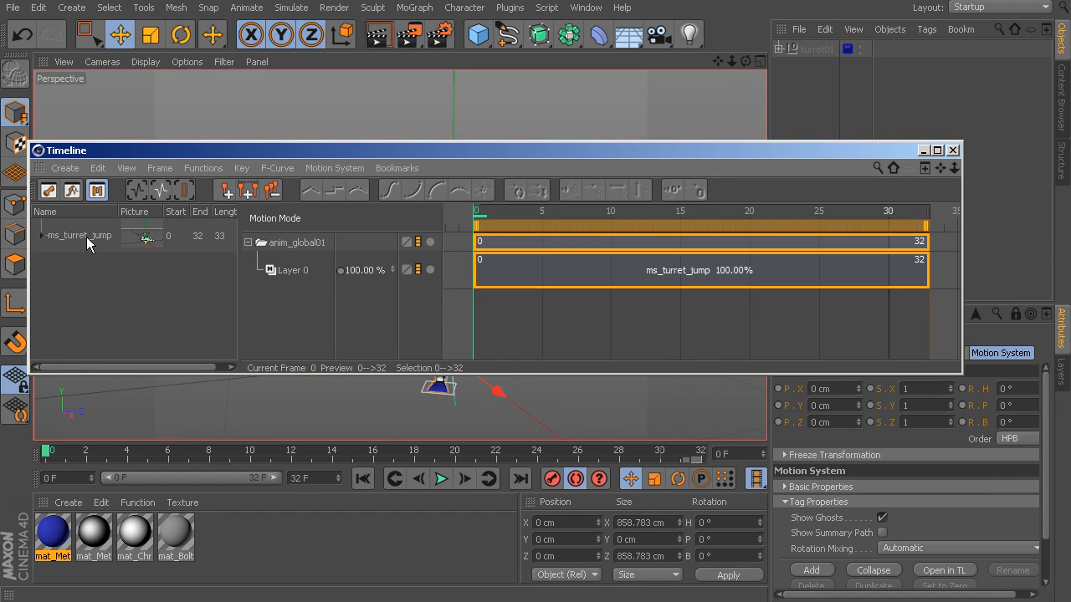
{"action": "left_click", "coordinate": [589, 270]}
{"action": "left_click_drag", "start_coordinate": [542, 157], "coordinate": [562, 25]}
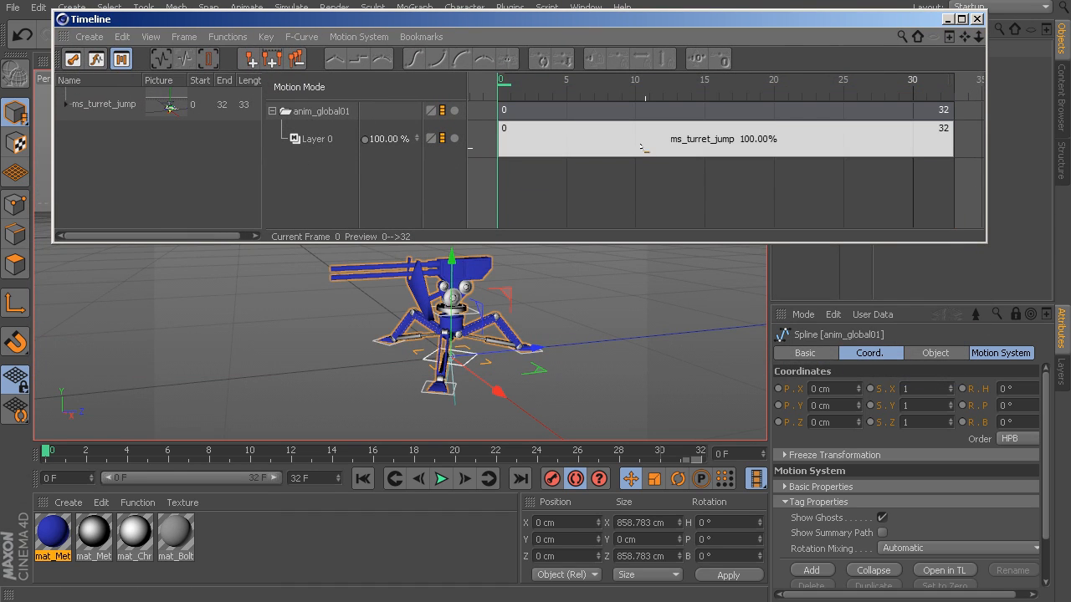
Delete the ms_turret_jump clip from Layer 0 and scrub the animation to check the turret without it
{"action": "left_click", "coordinate": [573, 129]}
{"action": "key", "text": "Delete"}
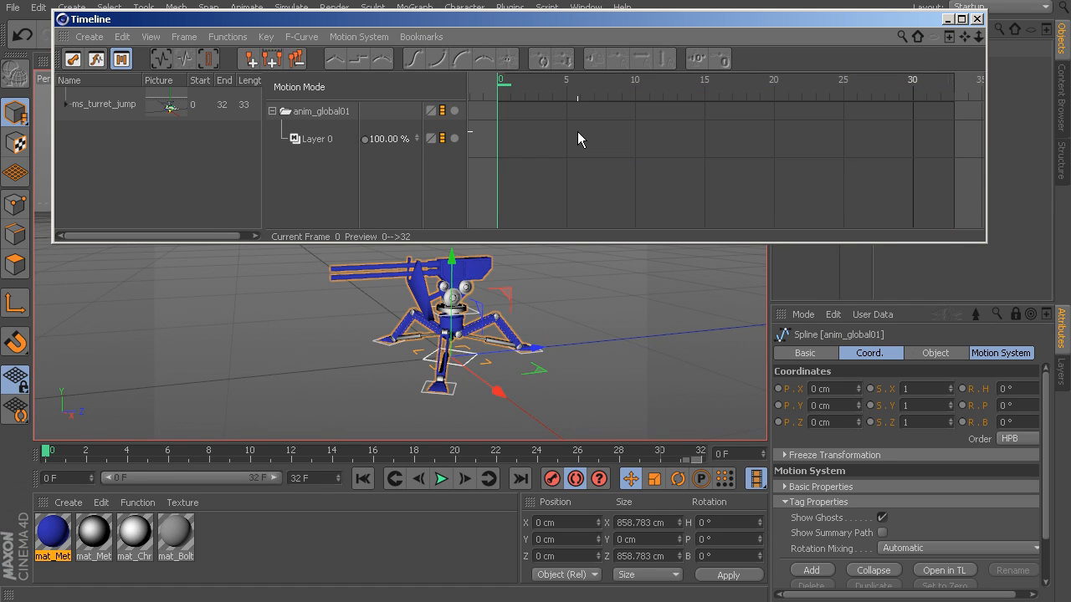
{"action": "left_click_drag", "start_coordinate": [107, 448], "coordinate": [42, 450]}
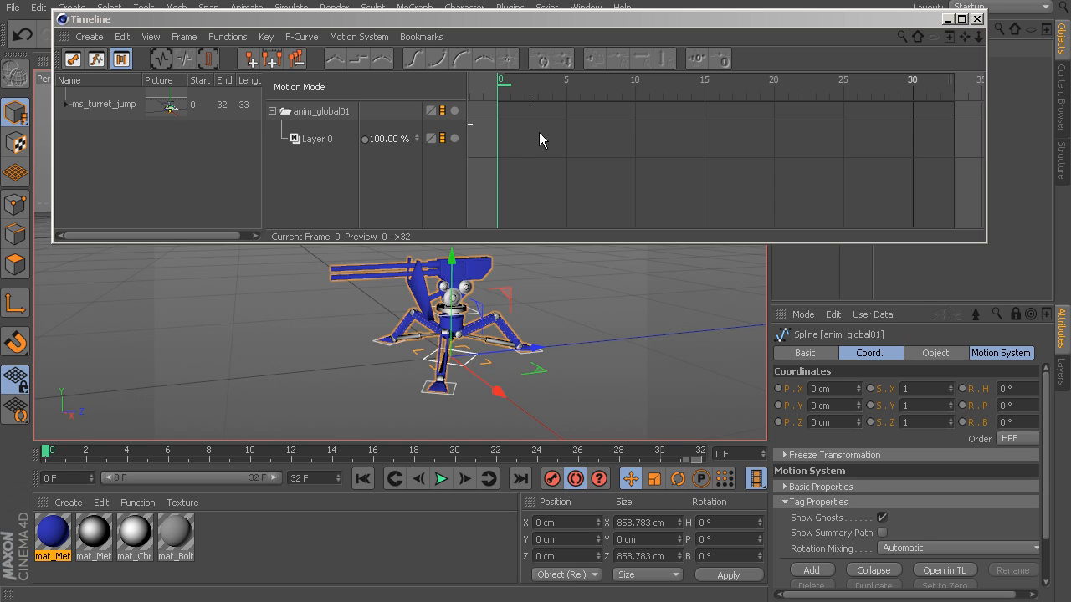
Place the ms_turret_jump source on Layer 0 of anim_global01 with the clip starting at frame 0, and scrub to check it
{"action": "left_click_drag", "start_coordinate": [106, 109], "coordinate": [544, 137]}
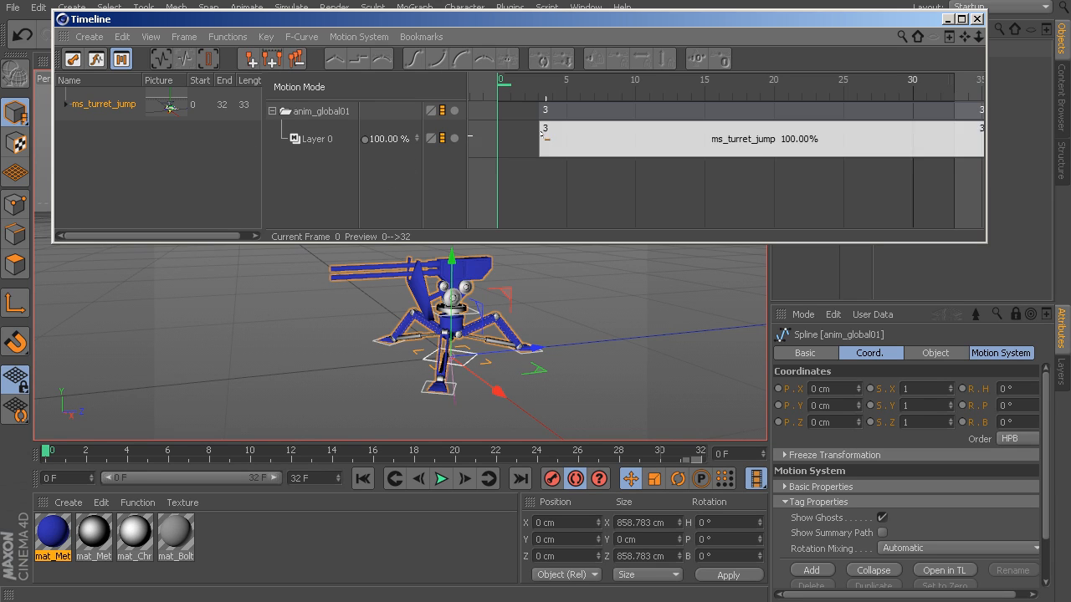
{"action": "left_click_drag", "start_coordinate": [644, 138], "coordinate": [608, 136]}
{"action": "left_click", "coordinate": [624, 115]}
{"action": "left_click", "coordinate": [548, 134]}
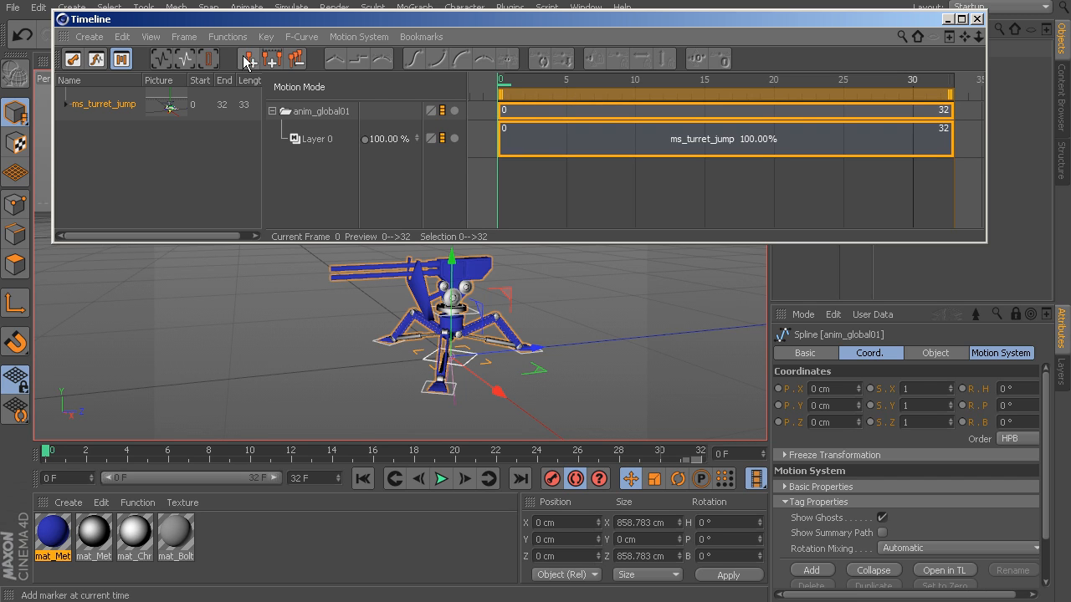
{"action": "left_click_drag", "start_coordinate": [48, 452], "coordinate": [42, 425]}
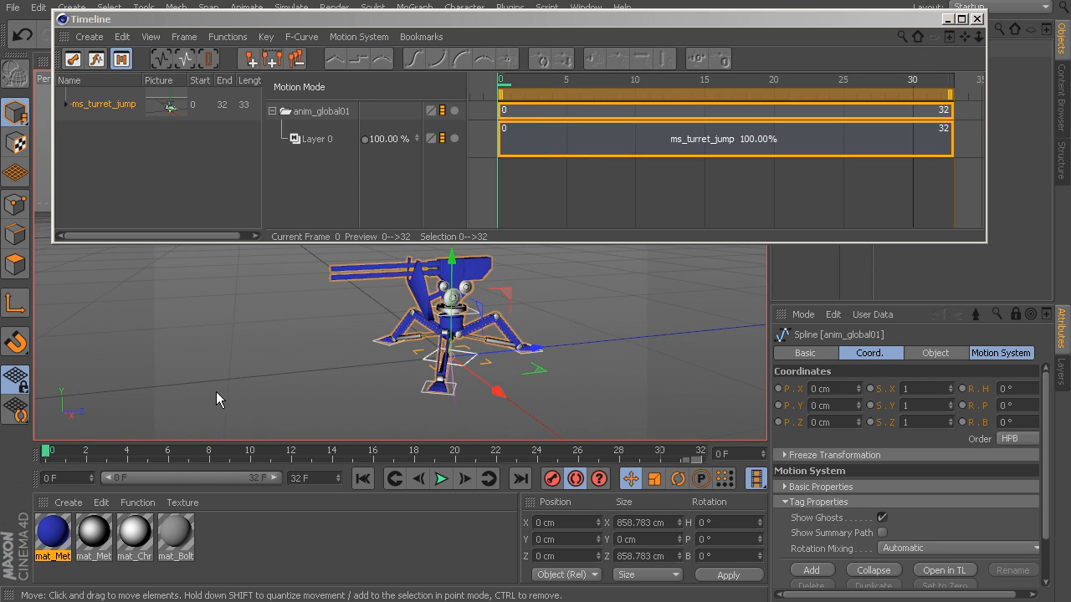
{"action": "left_click", "coordinate": [599, 137]}
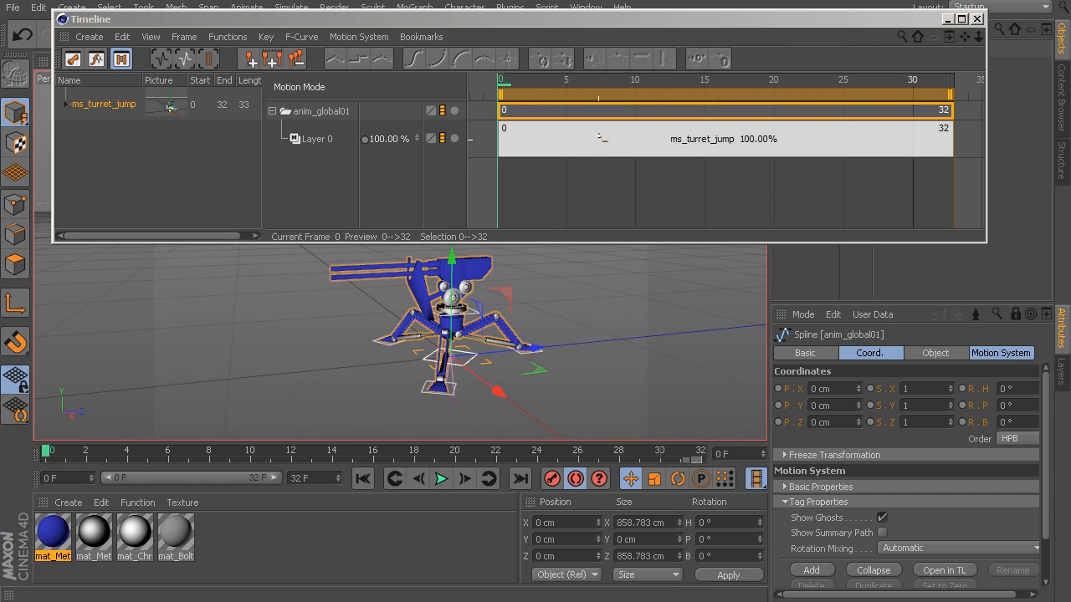